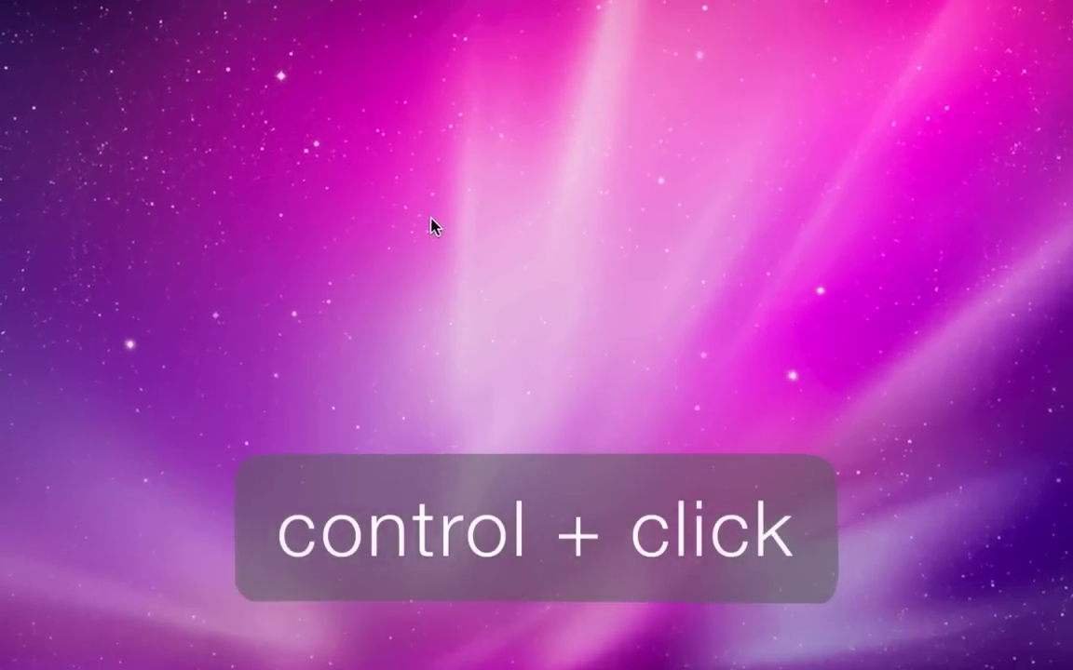
Control-click an empty spot on the desktop to show its shortcut menu
ctrl+click(501, 251)
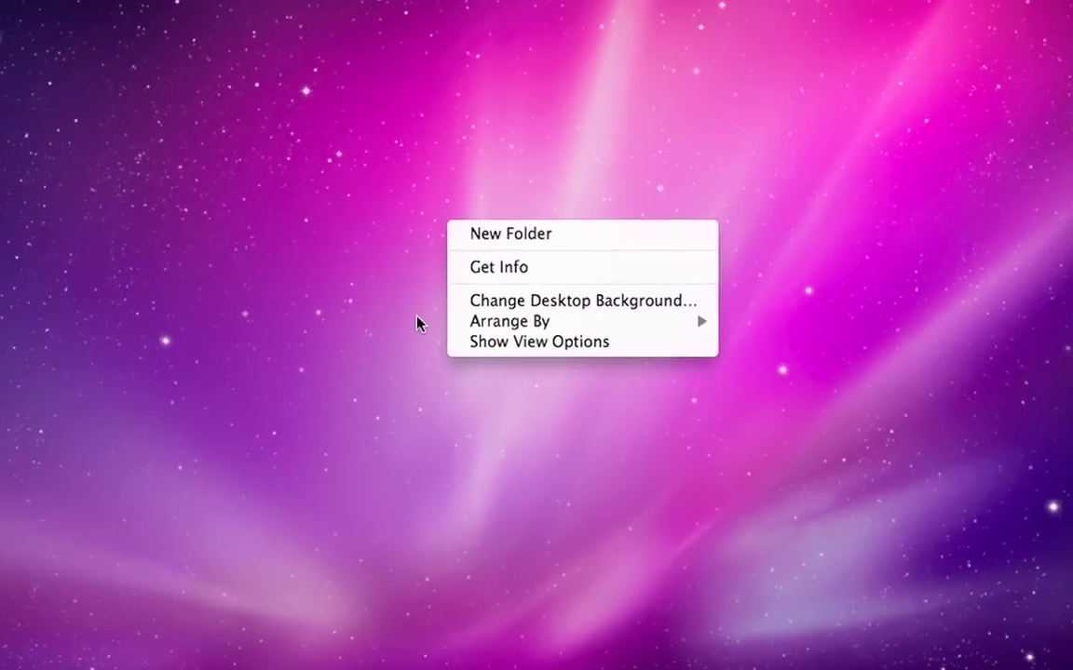
Dismiss the desktop menu, then show the Dock shortcut menus for Safari and then Mail
click(456, 319)
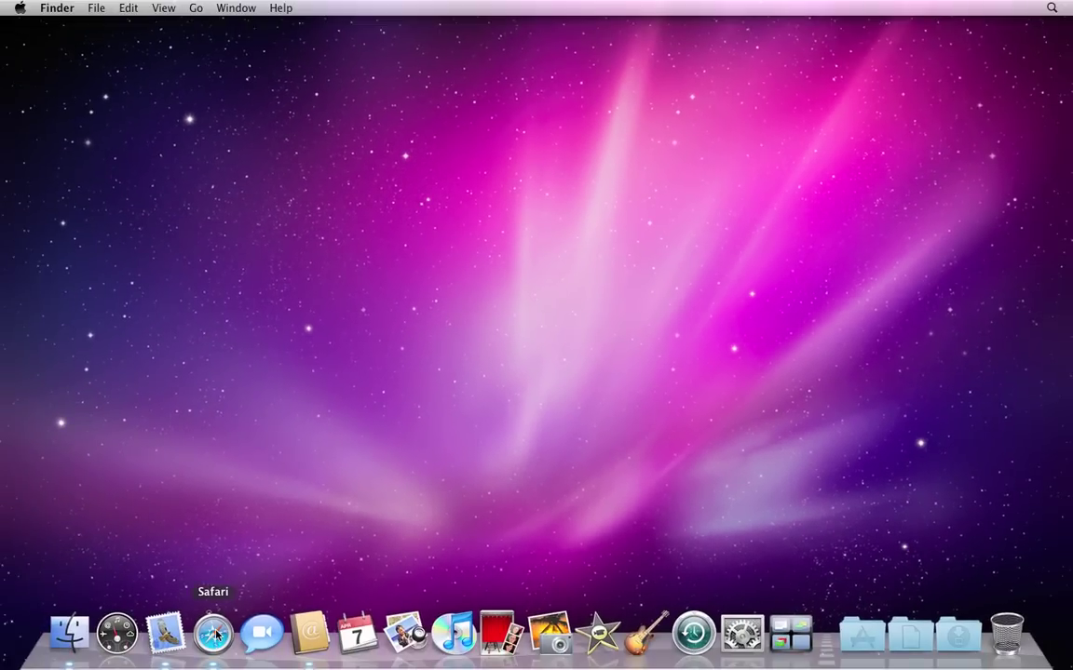
right_click(215, 635)
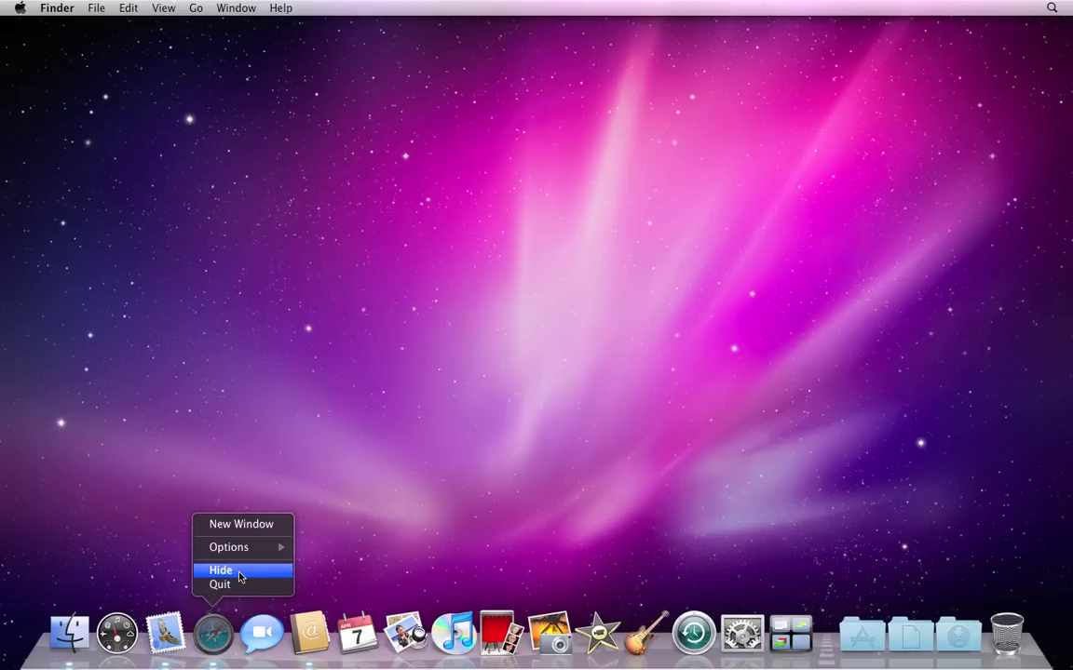
right_click(166, 637)
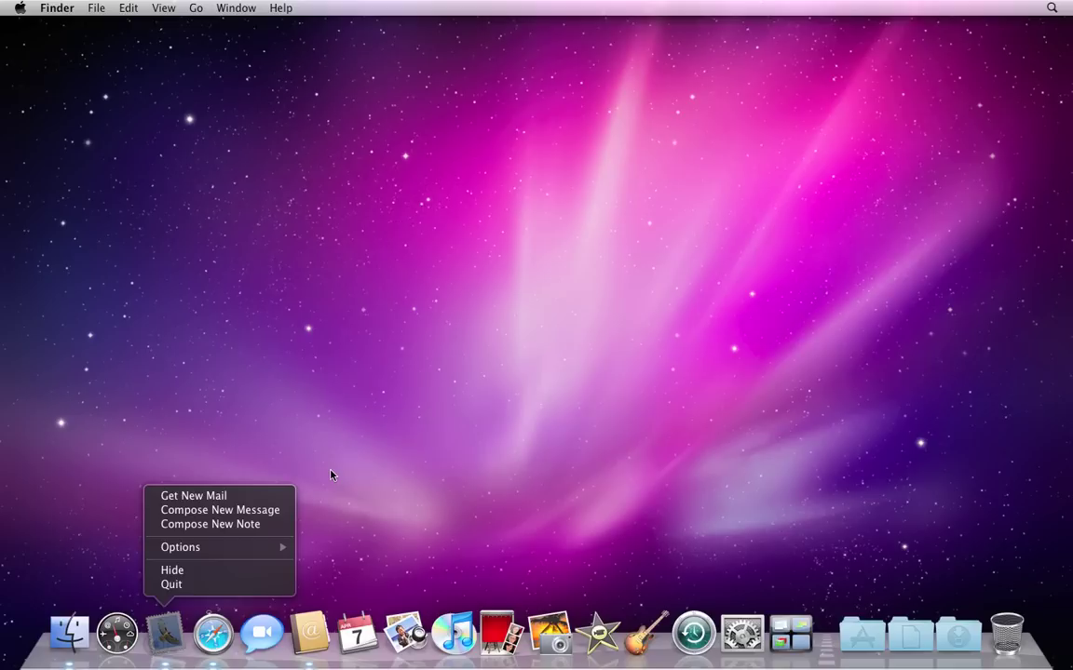
Close Mail's Dock menu, then reopen and dismiss the desktop shortcut menu with a two-finger click
click(233, 462)
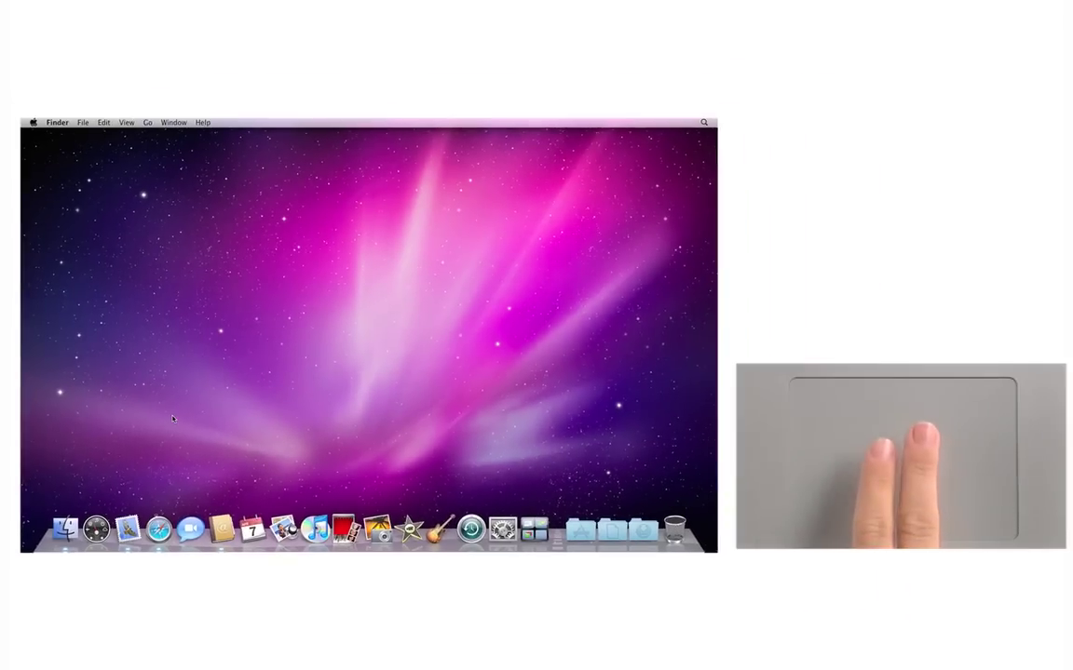
right_click(173, 419)
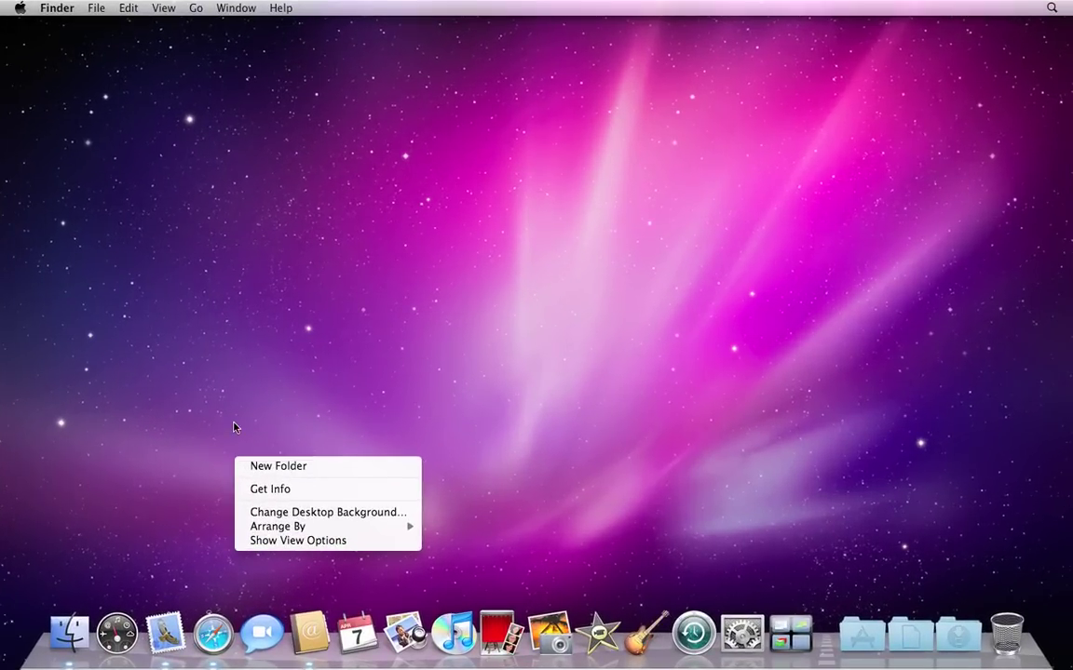
click(234, 421)
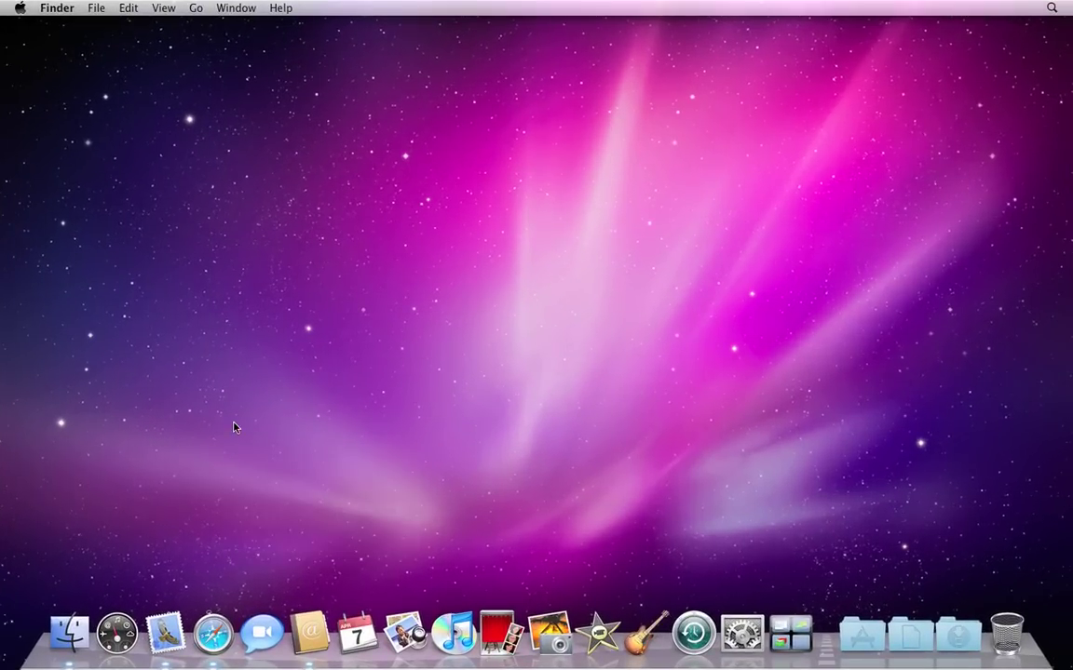
click(746, 649)
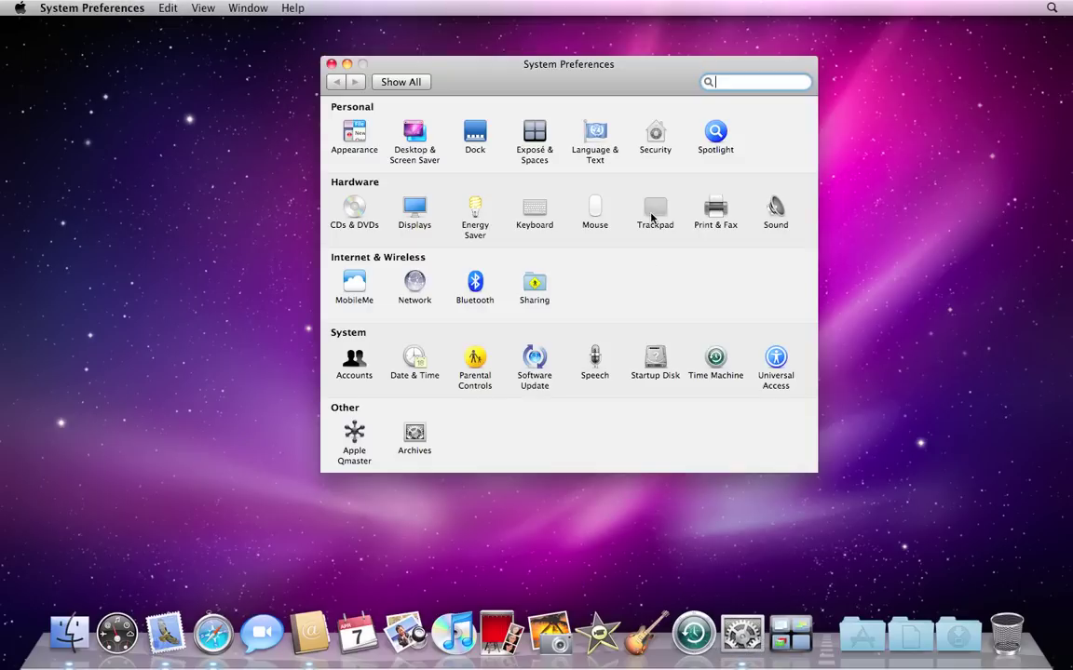
click(659, 220)
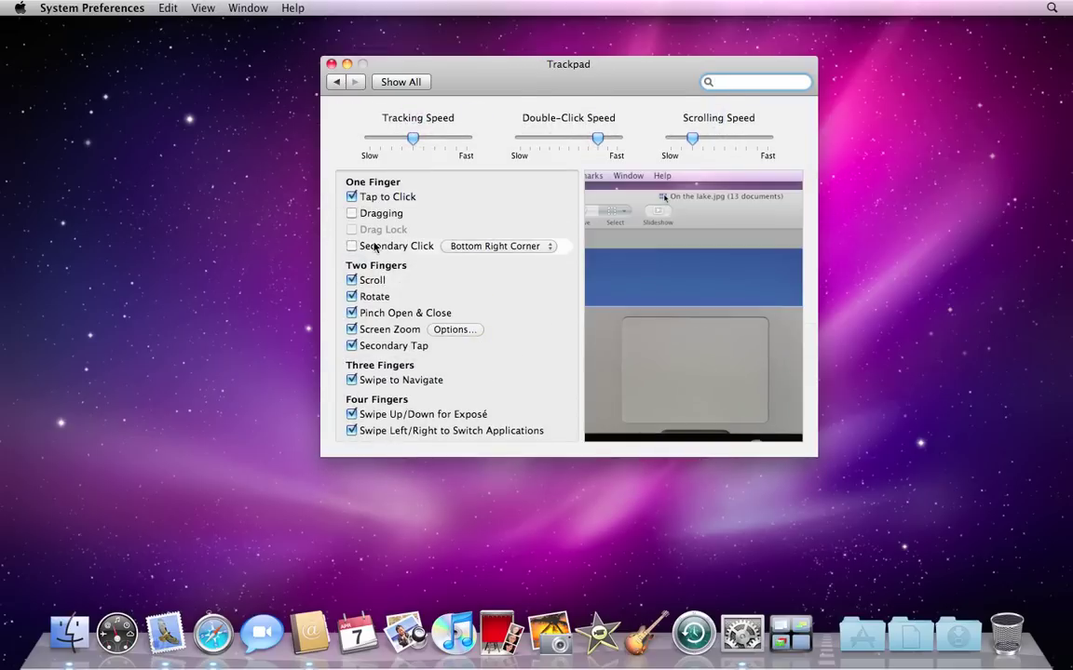
click(330, 64)
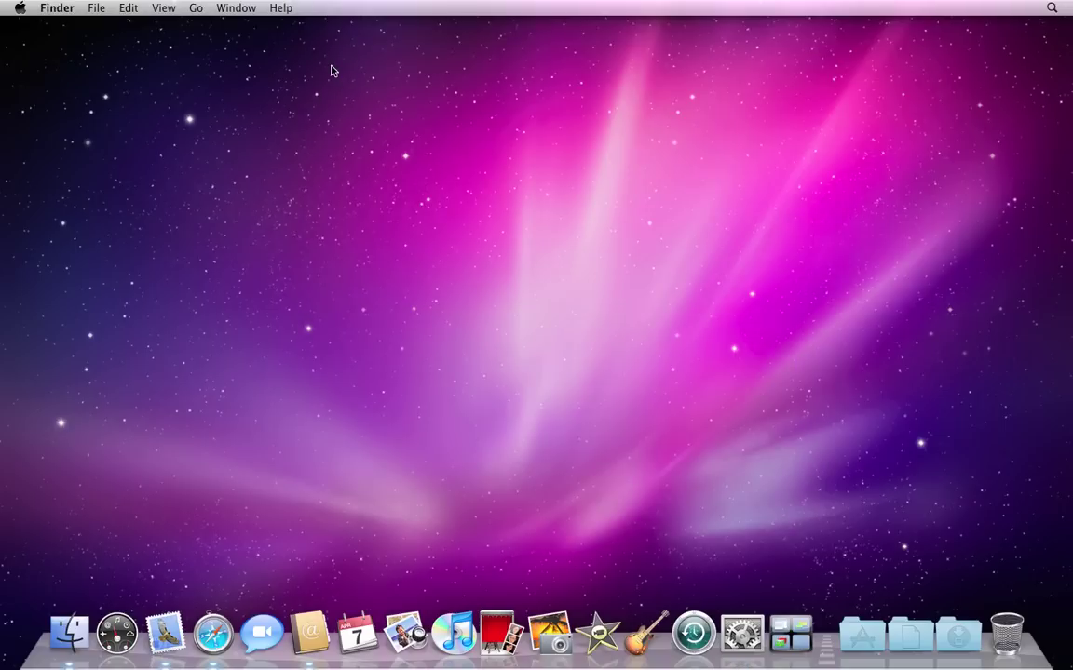
Open the training home folder and view Get Info for the Documents folder, then close it
click(70, 636)
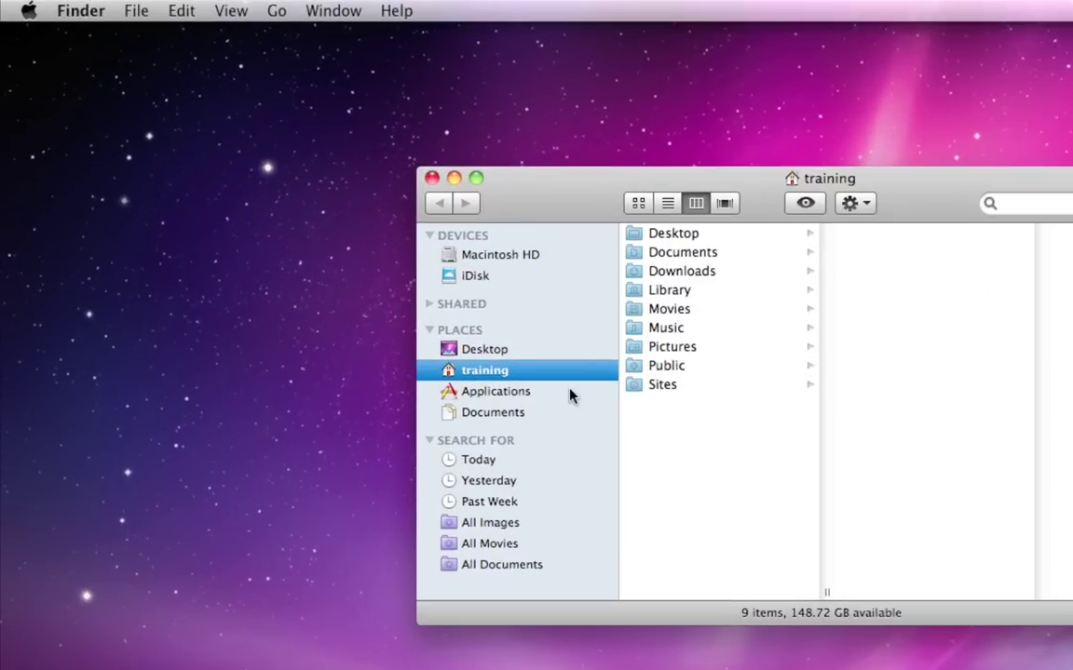
right_click(680, 258)
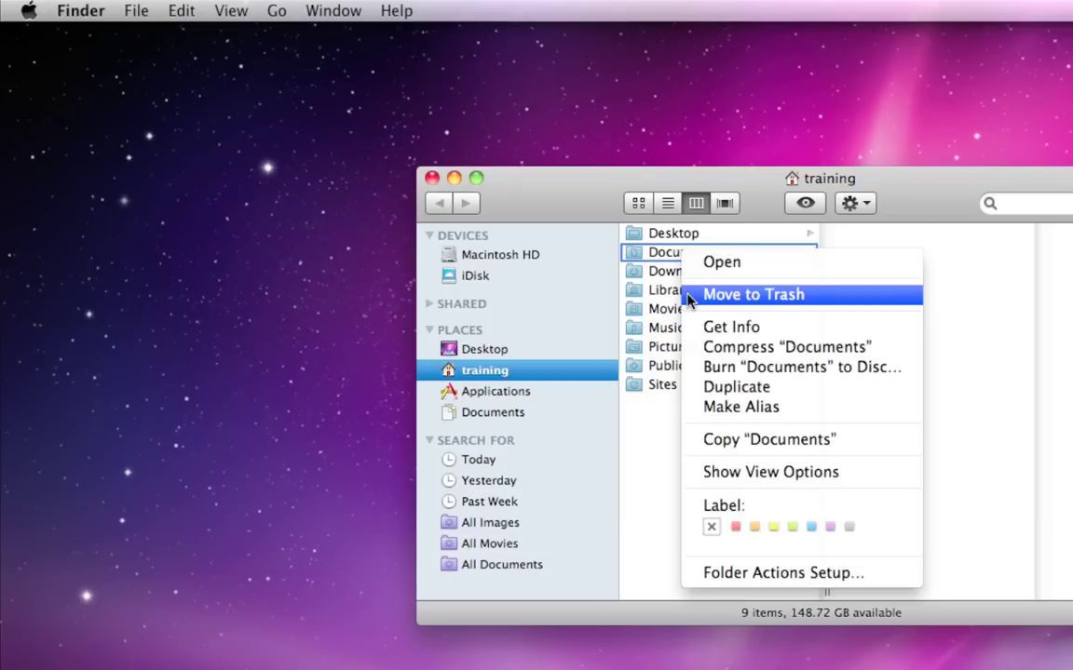
click(689, 326)
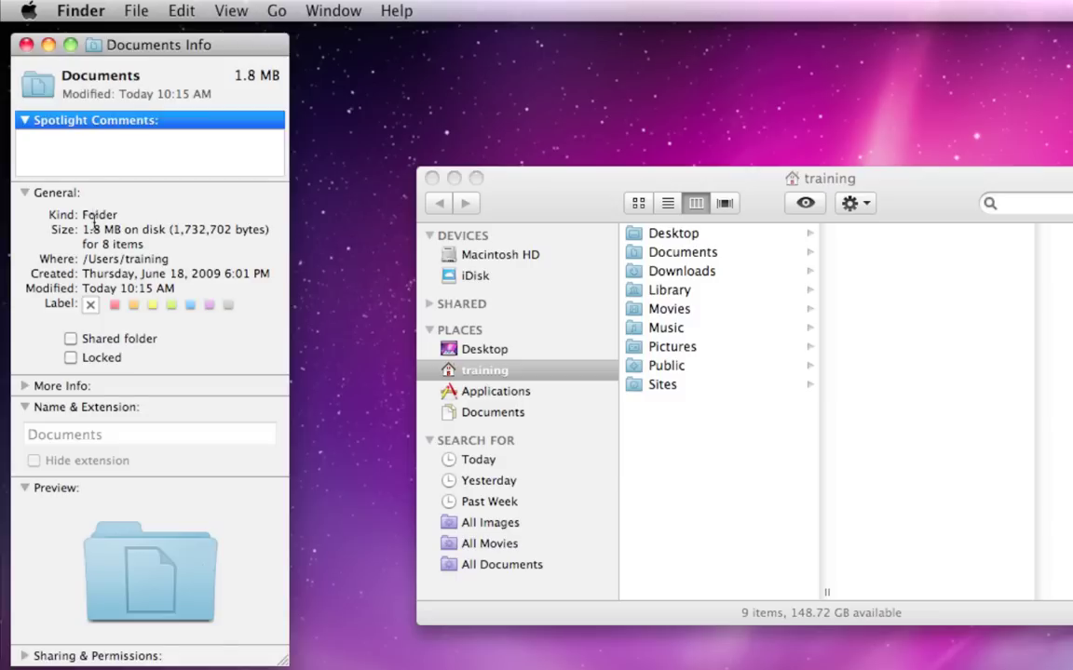
click(26, 44)
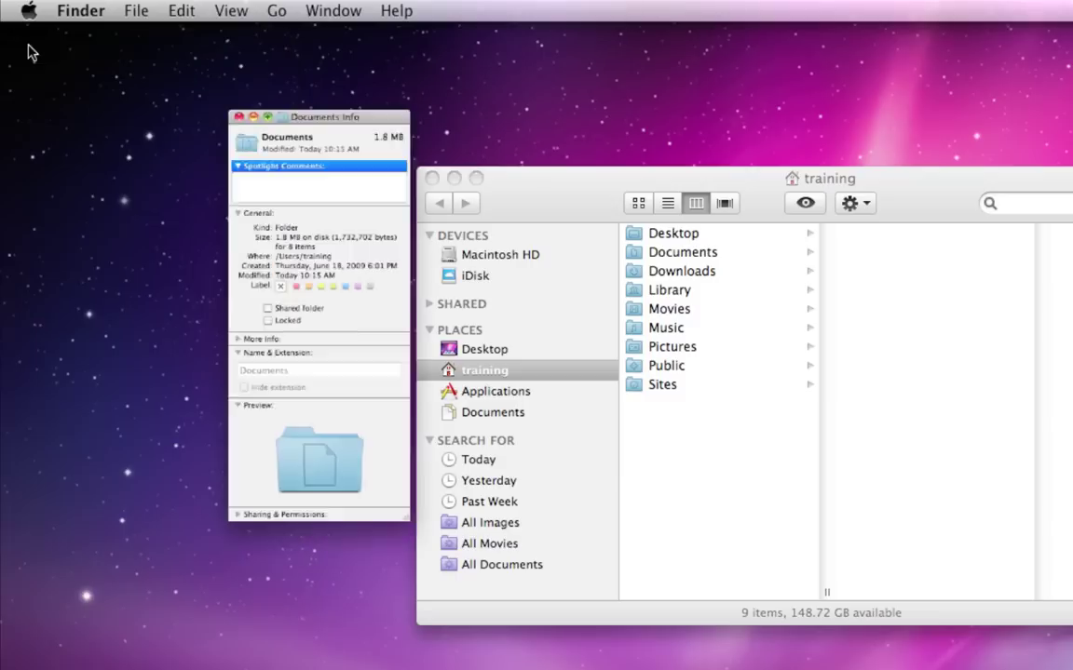
Label Documents blue, then red, then remove its colour label
right_click(647, 254)
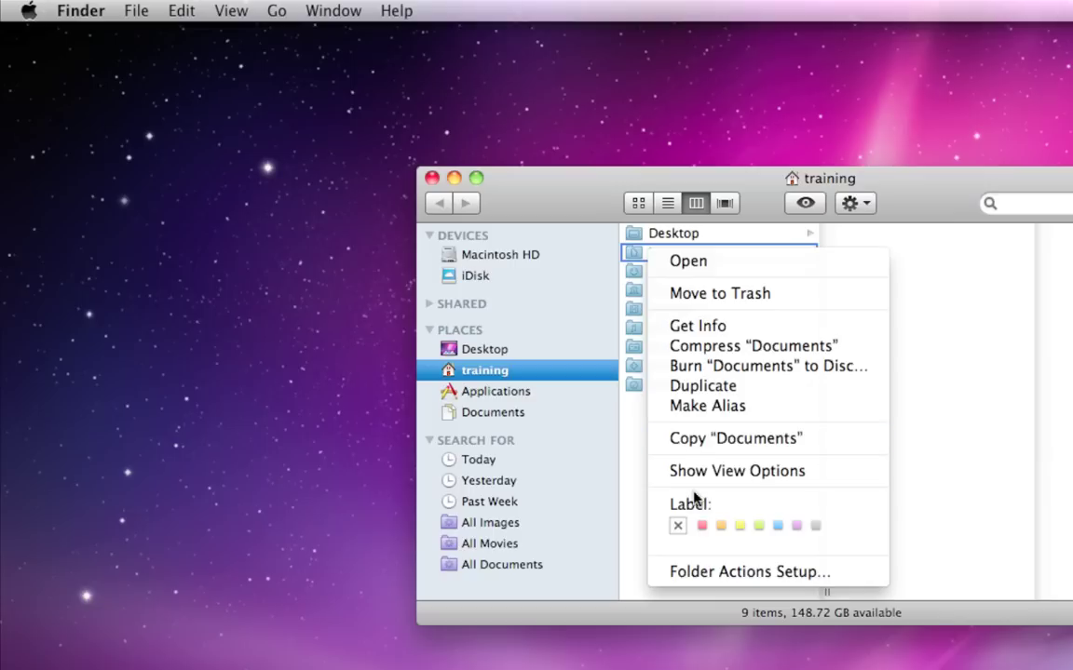
click(777, 527)
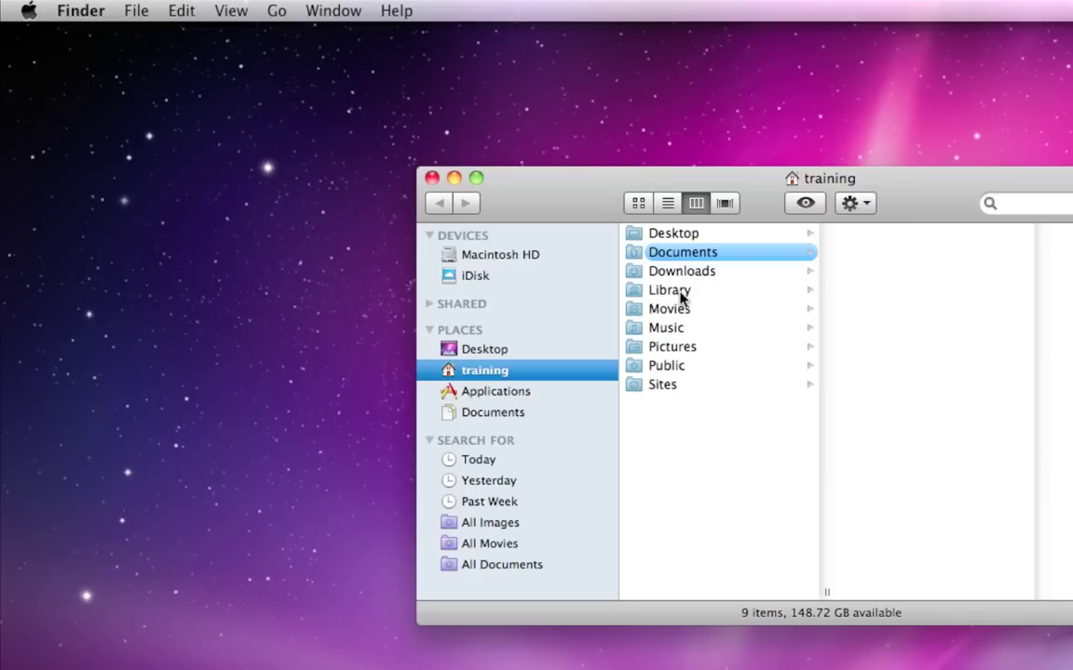
right_click(666, 260)
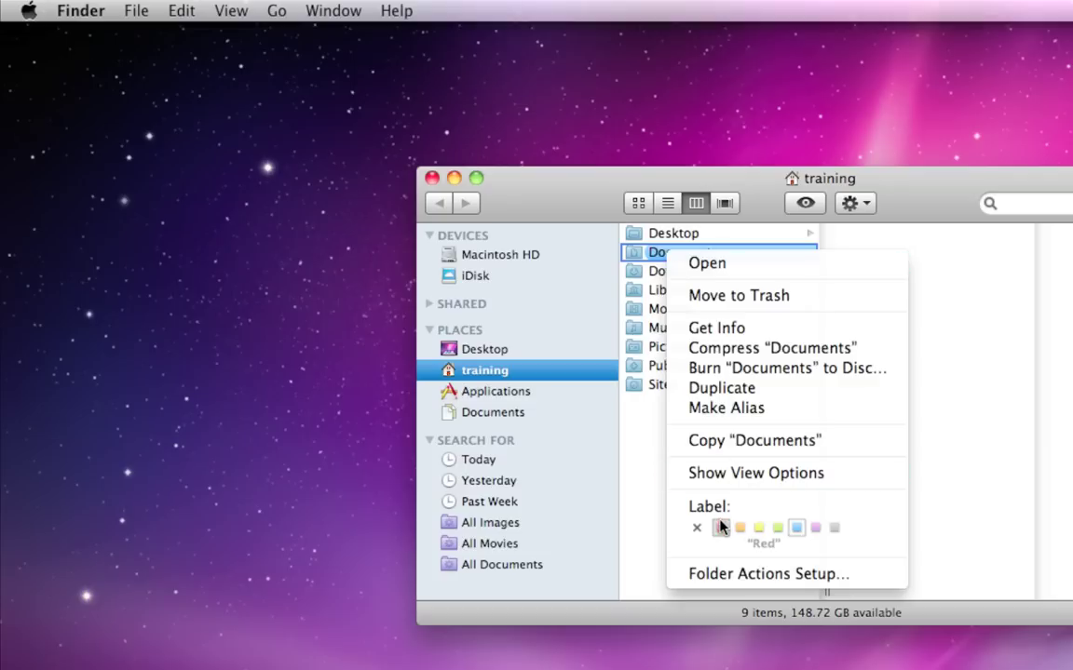
click(718, 526)
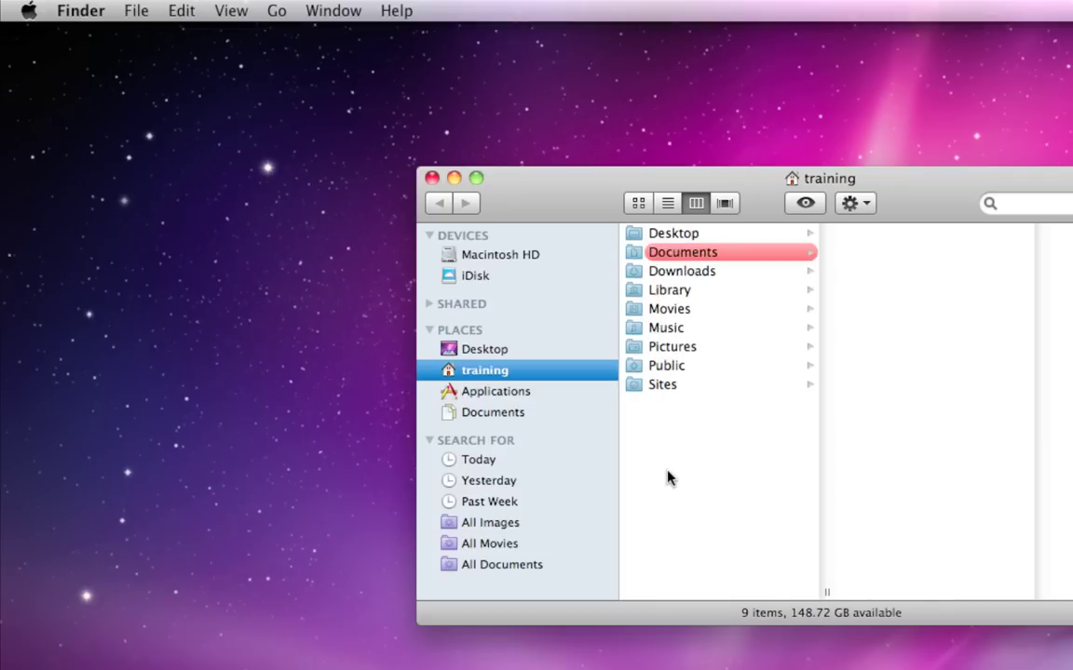
right_click(666, 254)
click(694, 530)
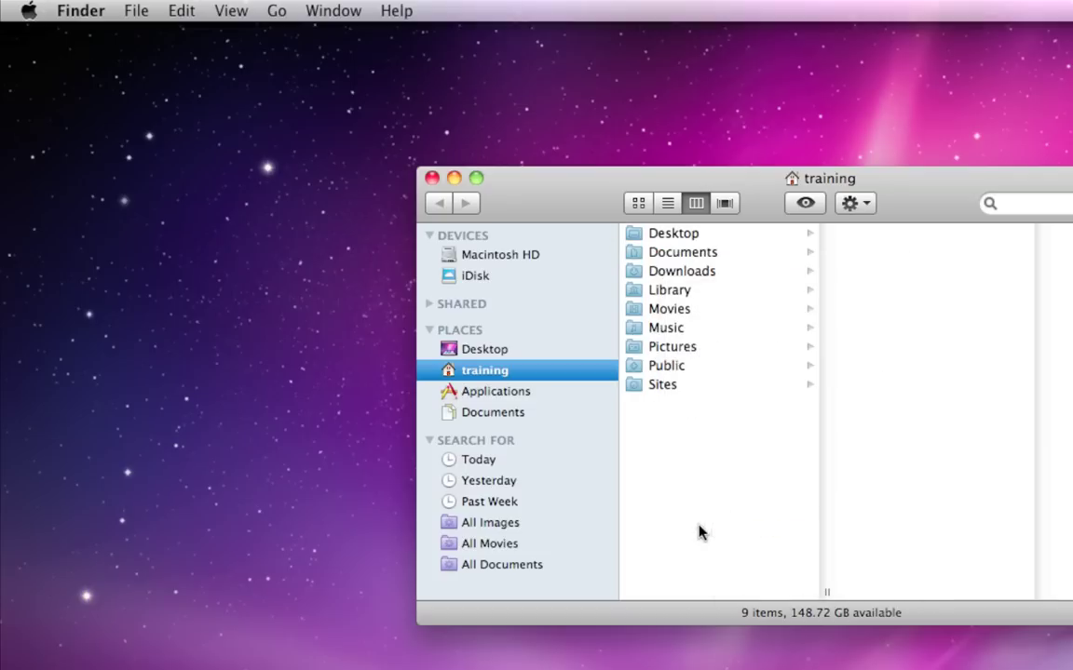